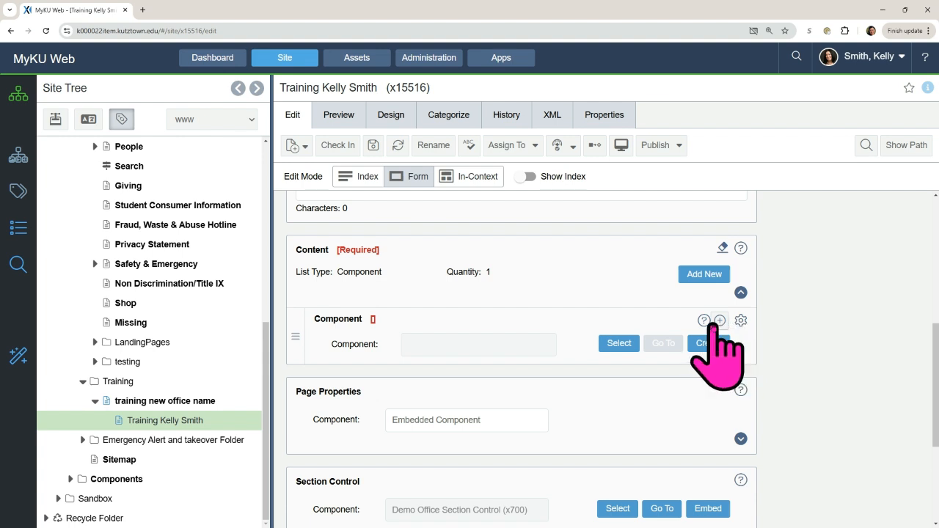
pyautogui.click(719, 321)
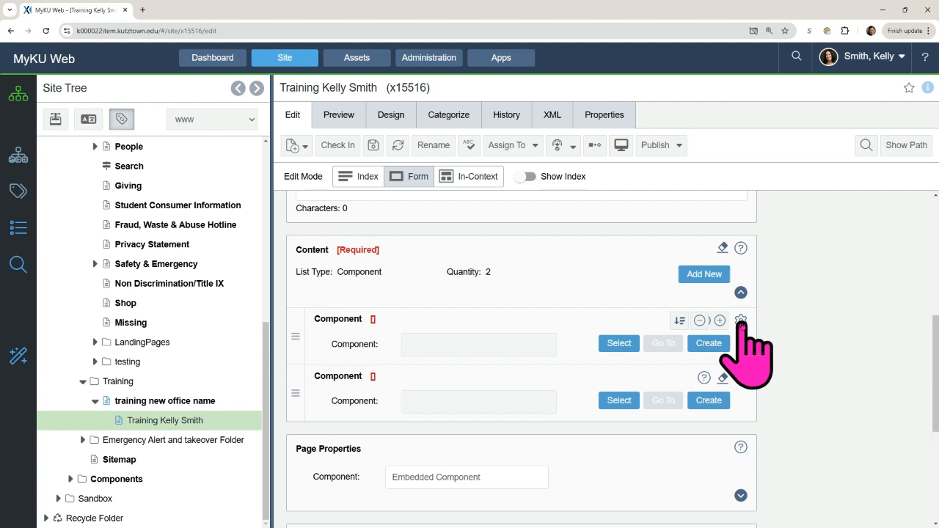
pyautogui.click(710, 275)
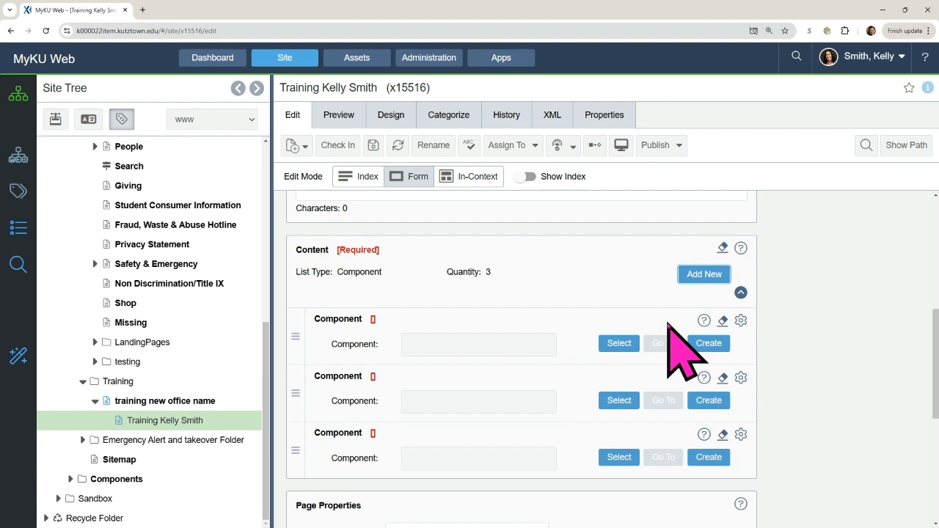
pyautogui.click(739, 322)
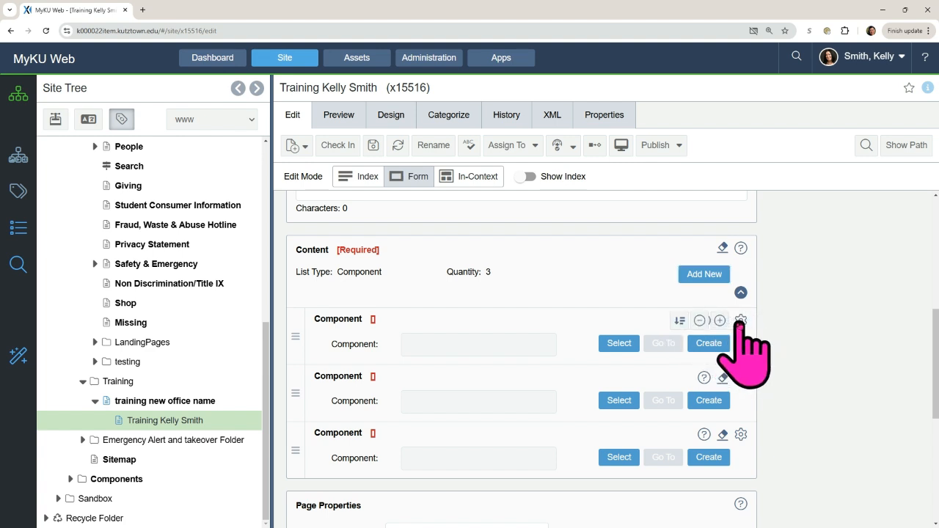
pyautogui.click(699, 321)
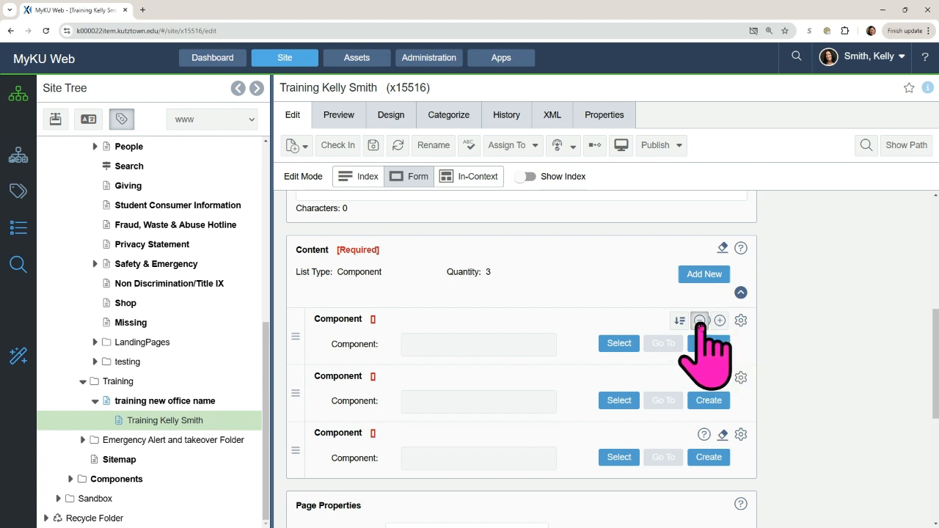
pyautogui.click(739, 321)
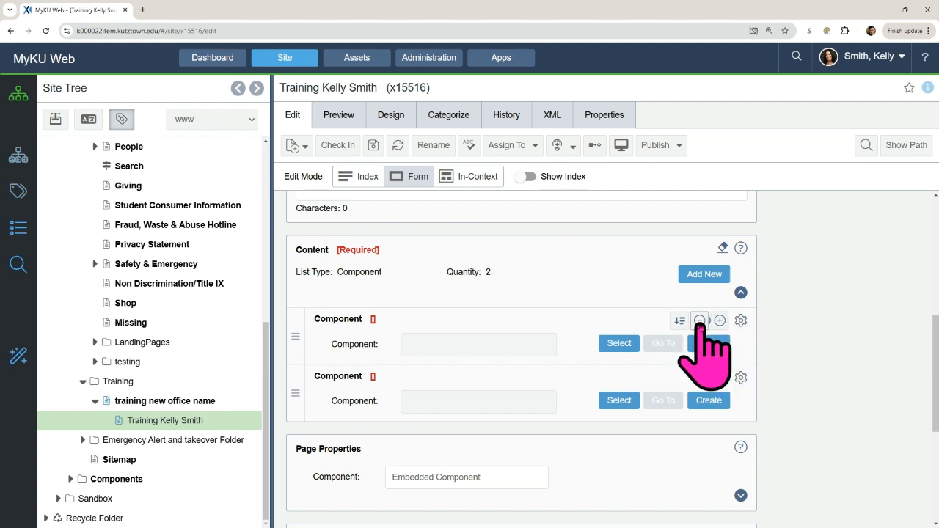
pyautogui.click(699, 321)
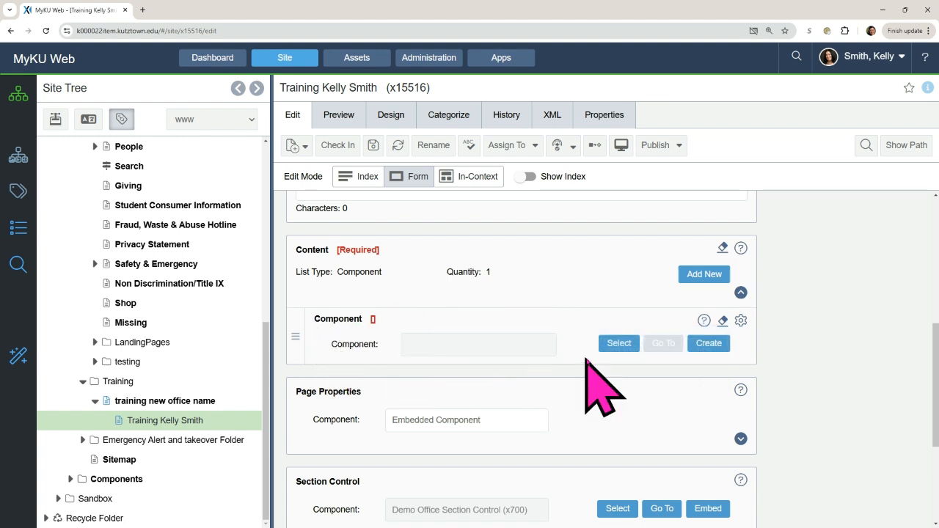
# - Create a component named "Media Image" of type KU Media Container in the Content list's empty component entry
pyautogui.click(709, 344)
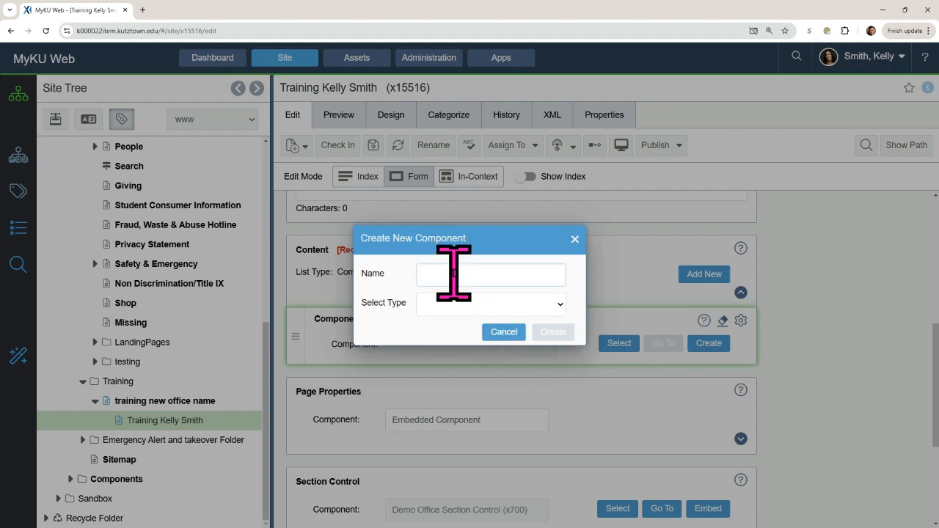
pyautogui.click(453, 273)
pyautogui.write('Media')
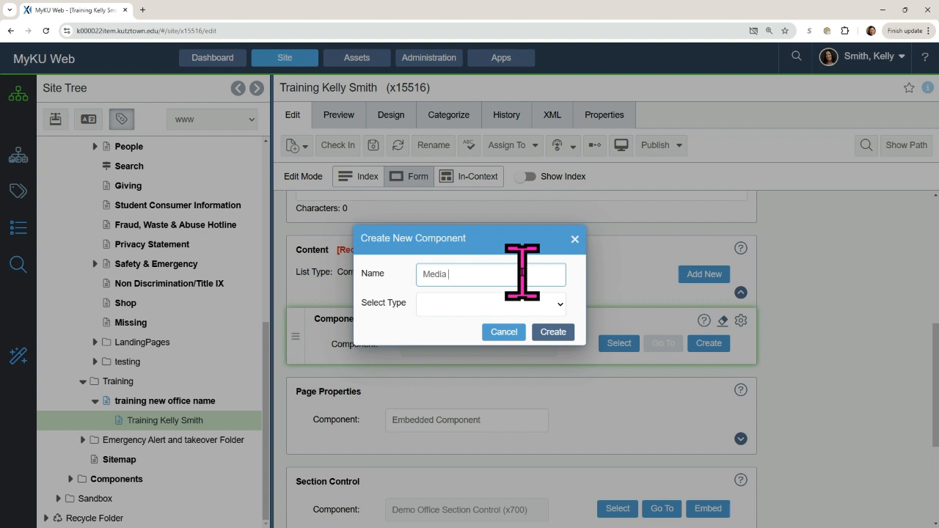
pyautogui.write('Image')
pyautogui.click(466, 308)
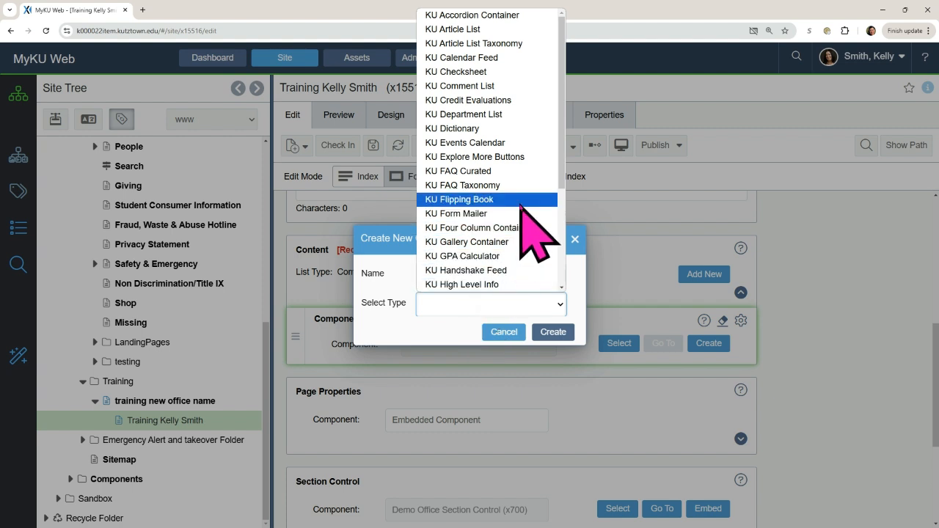
pyautogui.scroll(-2, 522, 203)
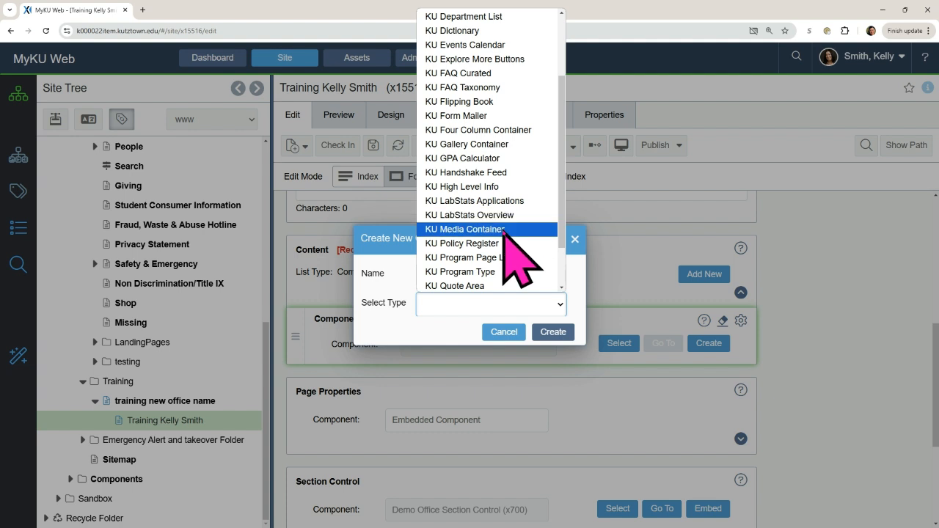
pyautogui.click(503, 231)
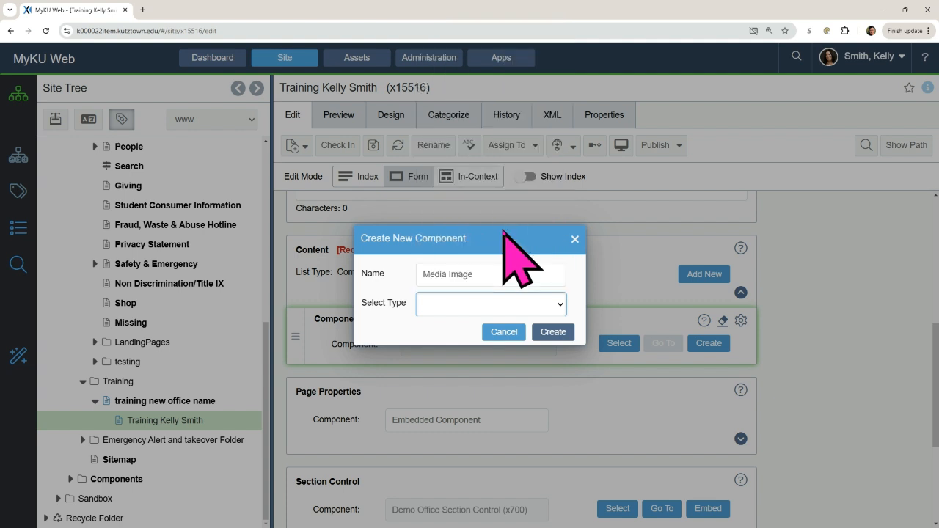
pyautogui.click(554, 335)
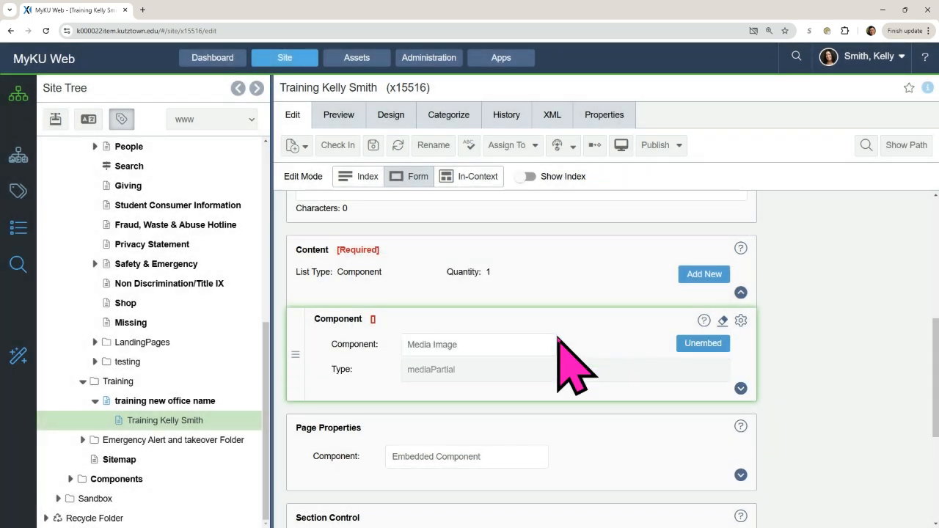
# - Create a component named "Image" of type KU Image Partial in the Media Image component's Media Container field
pyautogui.scroll(-2, 623, 294)
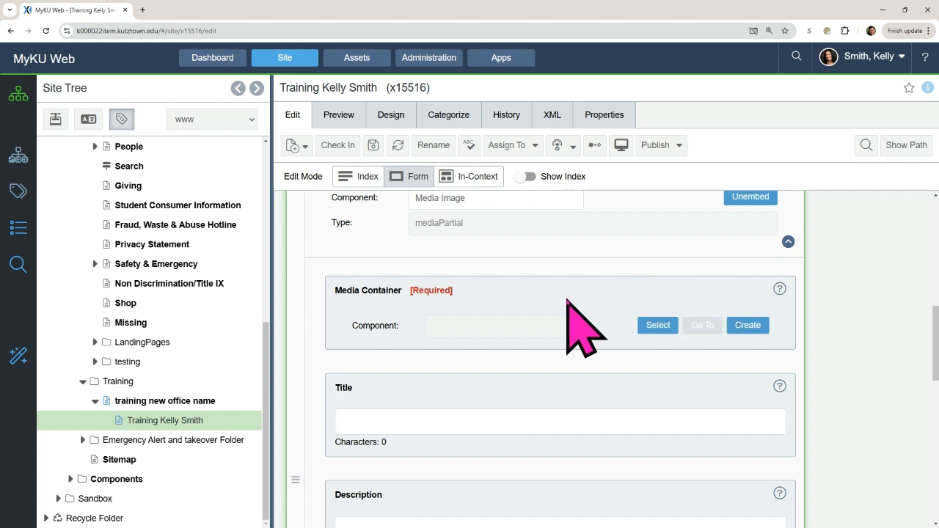
pyautogui.click(752, 328)
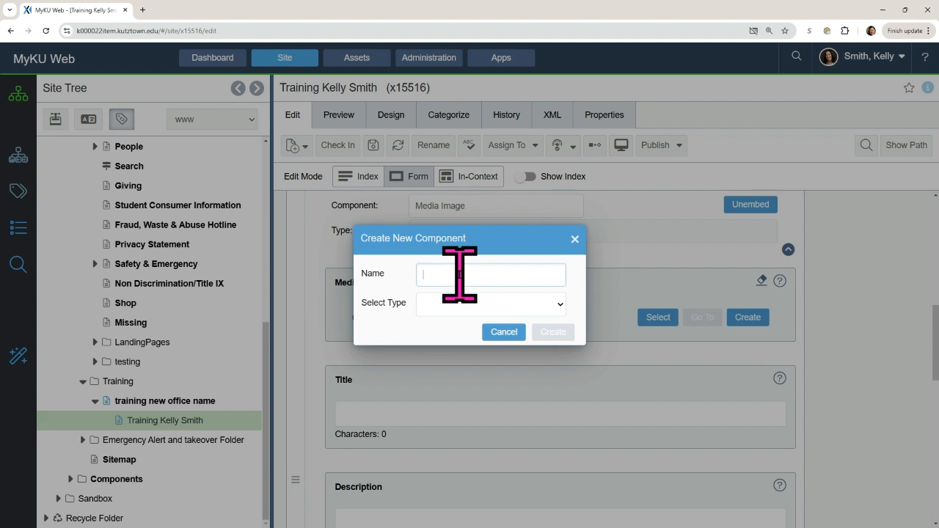
pyautogui.write('Image')
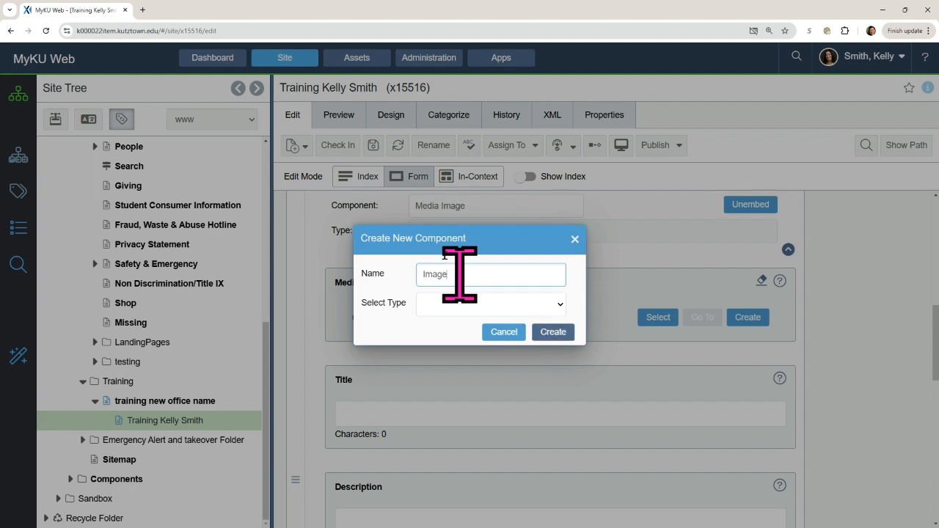
pyautogui.click(444, 304)
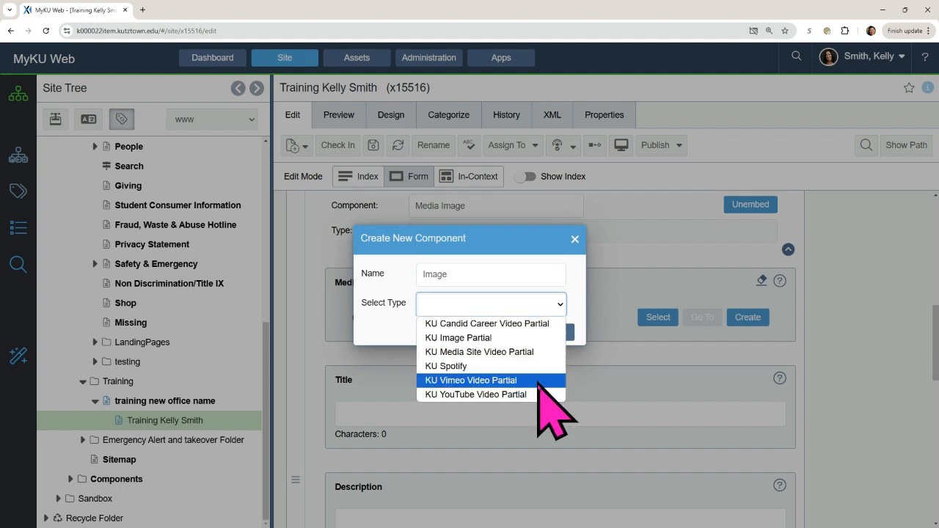
pyautogui.click(527, 339)
pyautogui.click(556, 333)
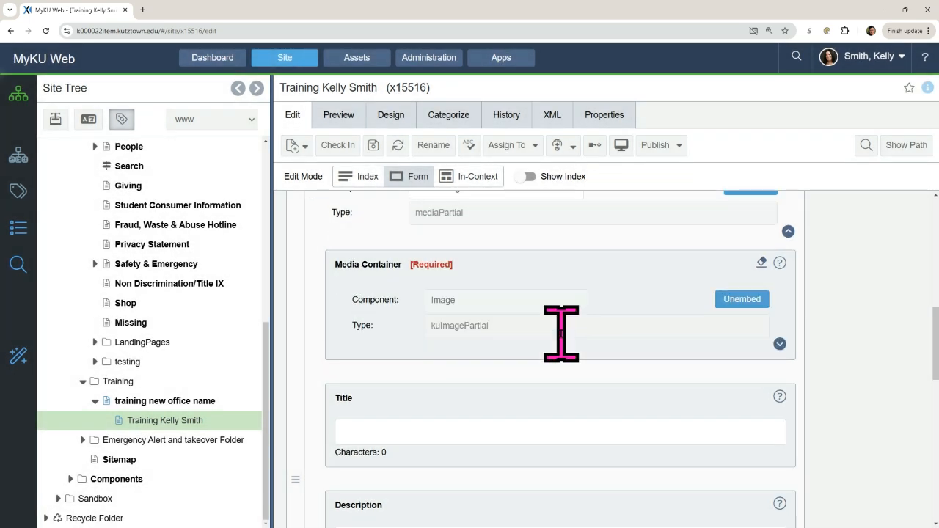
# - Start choosing an asset for the Image partial's required image and open the Images/Photo Gallery asset folder
pyautogui.scroll(-1, 540, 341)
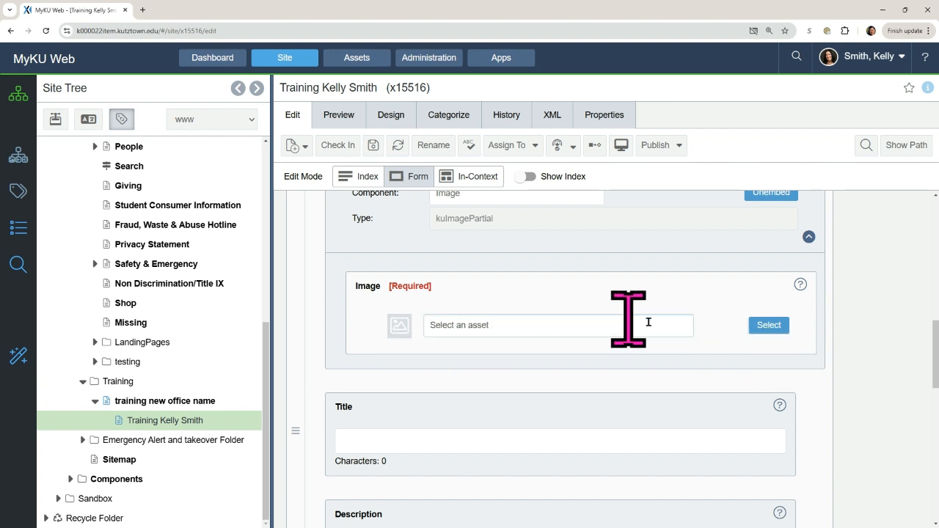
pyautogui.click(773, 324)
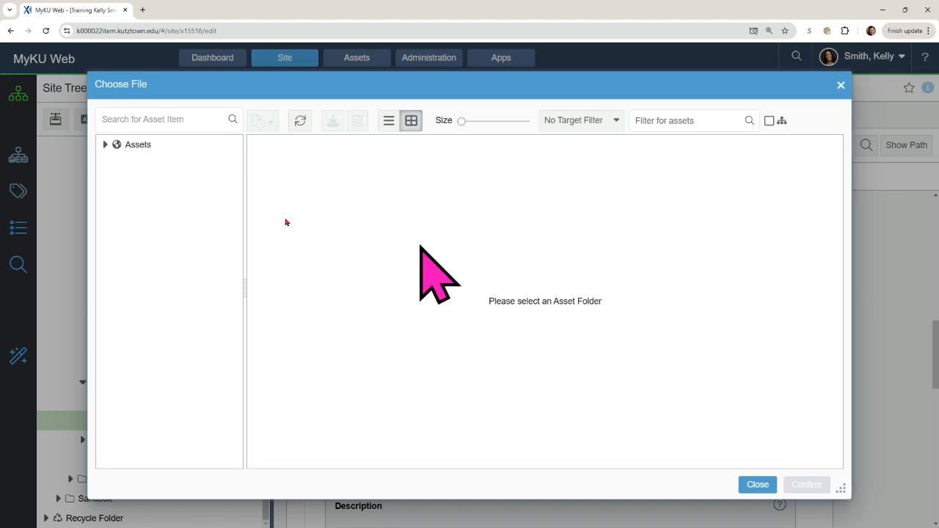
pyautogui.click(105, 145)
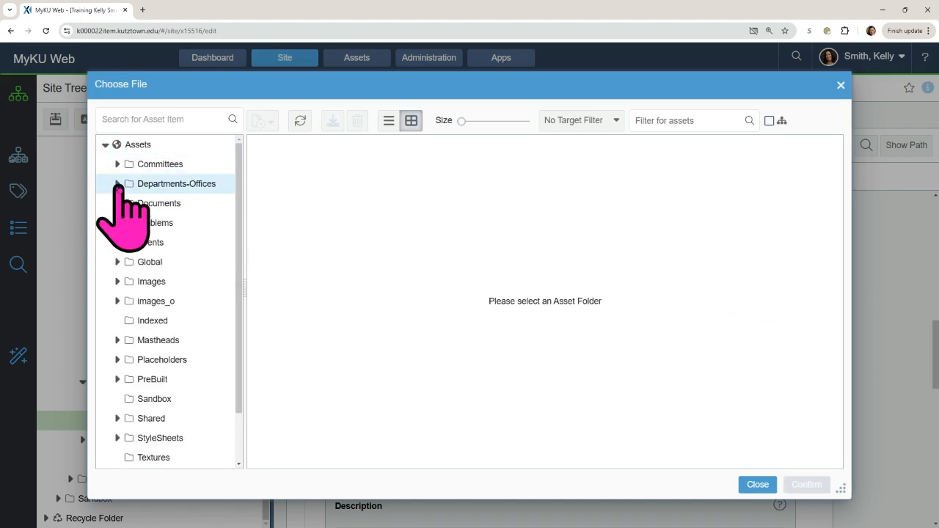
pyautogui.click(118, 183)
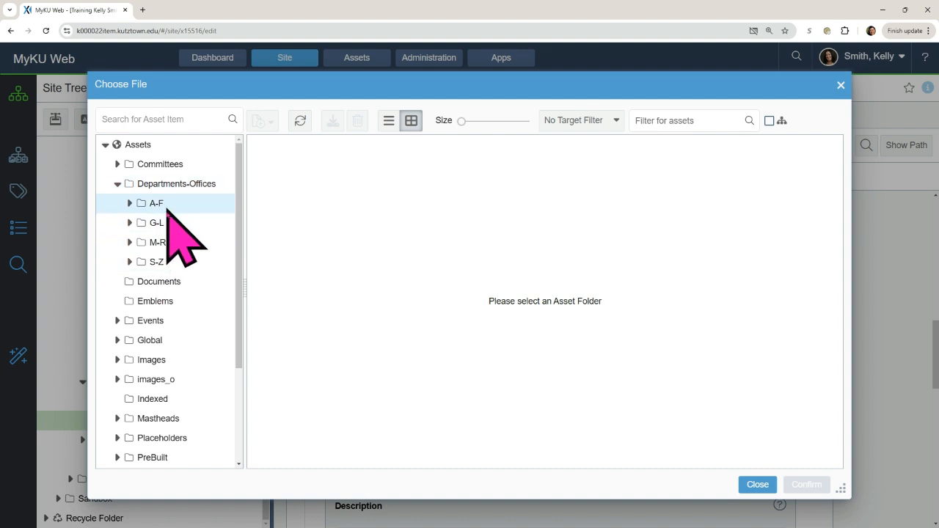
pyautogui.moveTo(240, 248); pyautogui.dragTo(231, 322)
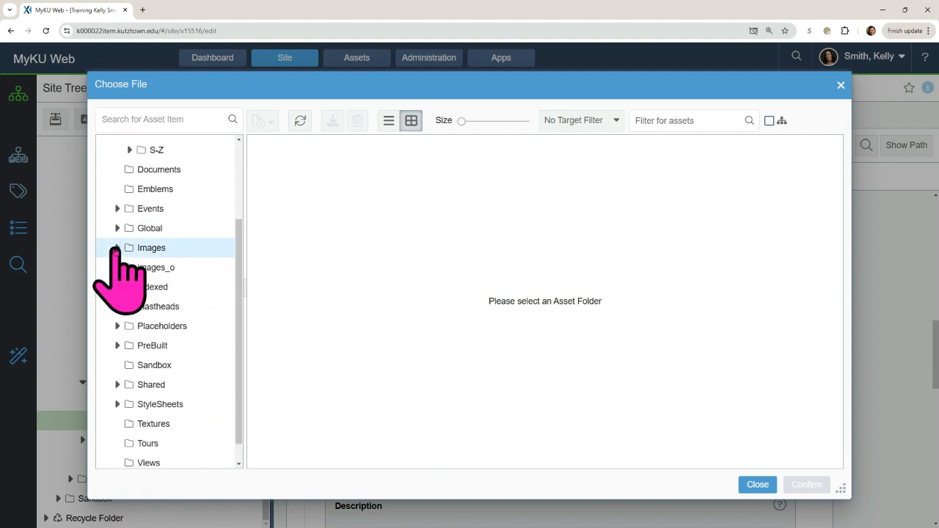
pyautogui.click(118, 248)
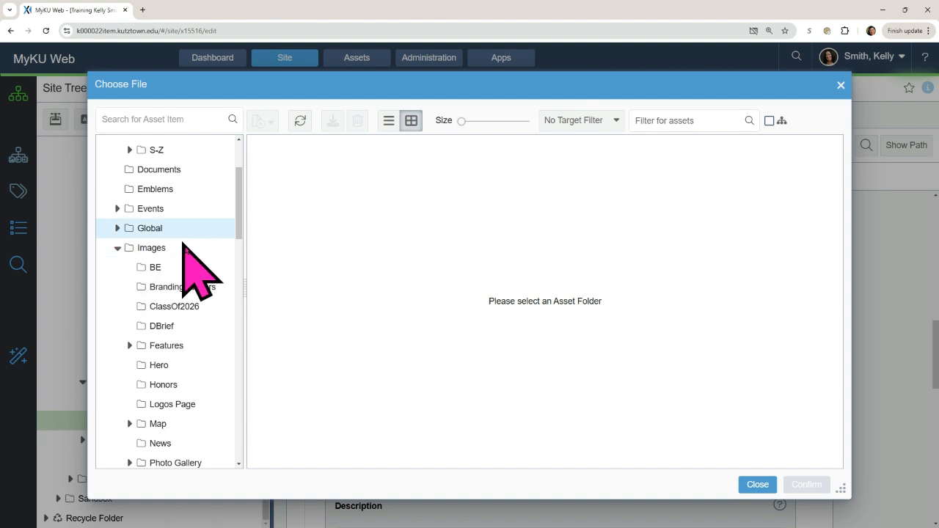
pyautogui.scroll(-1, 194, 349)
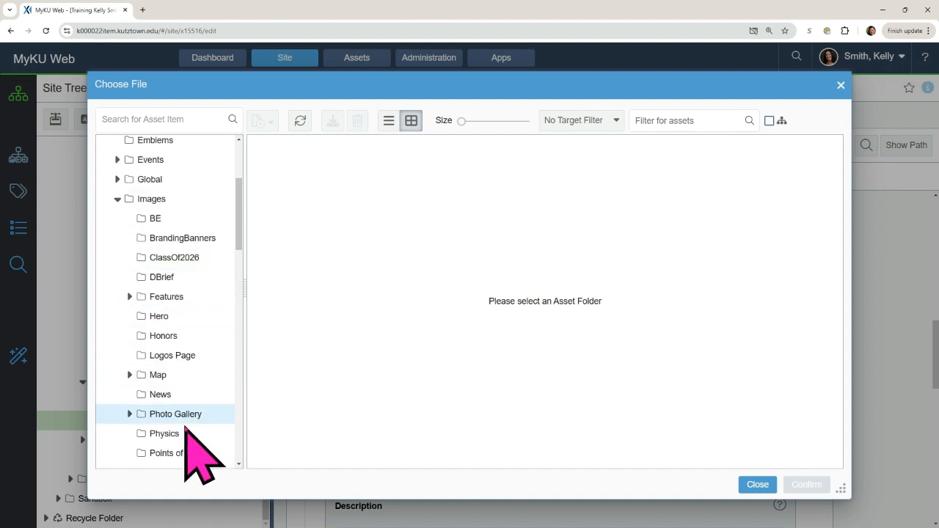
pyautogui.click(129, 414)
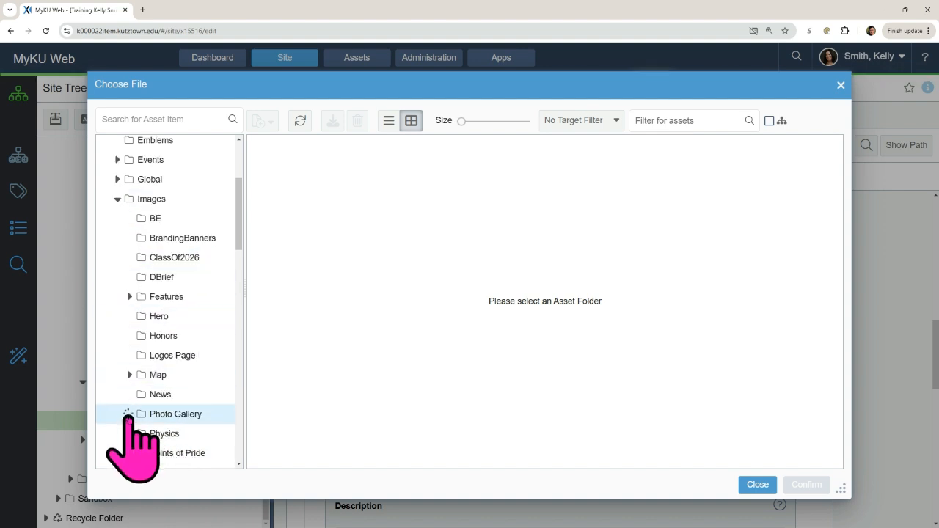
pyautogui.click(184, 415)
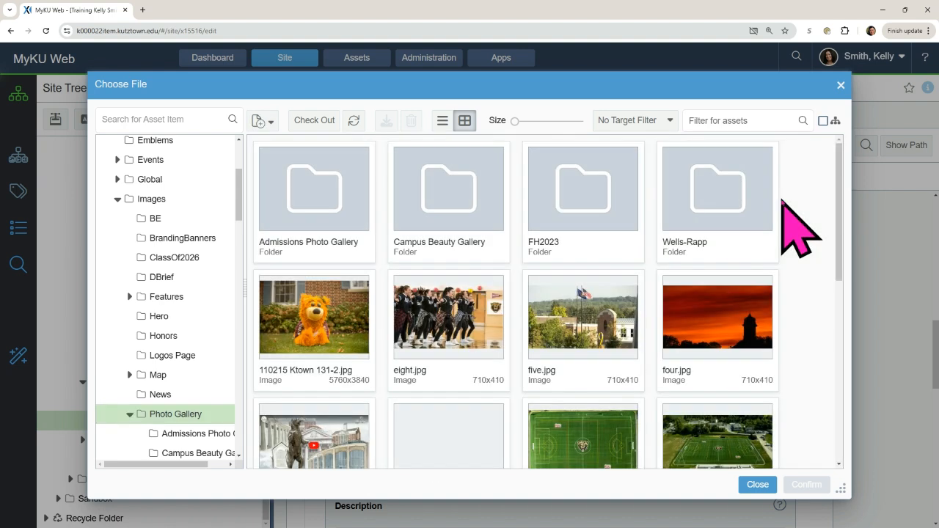
# - Choose four.jpg from the Photo Gallery folder as the image and confirm the selection
pyautogui.click(719, 323)
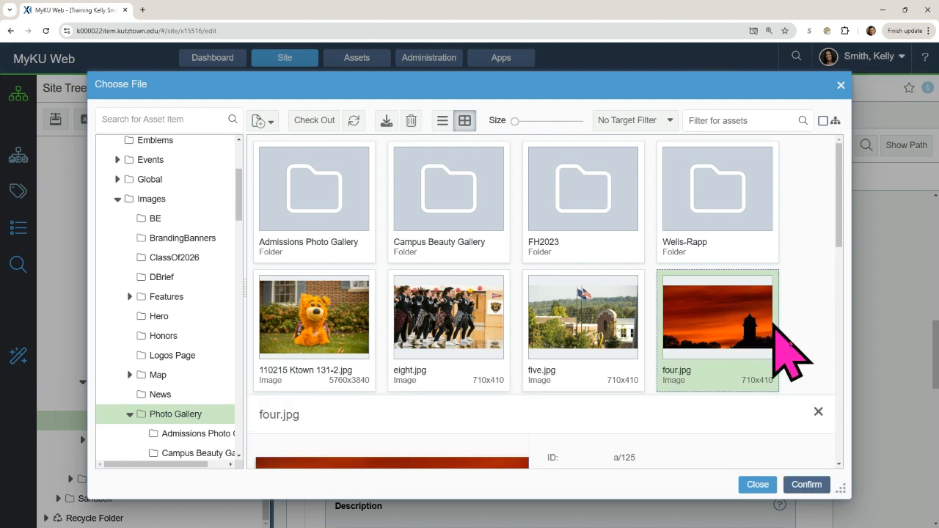
pyautogui.moveTo(838, 227); pyautogui.dragTo(843, 306)
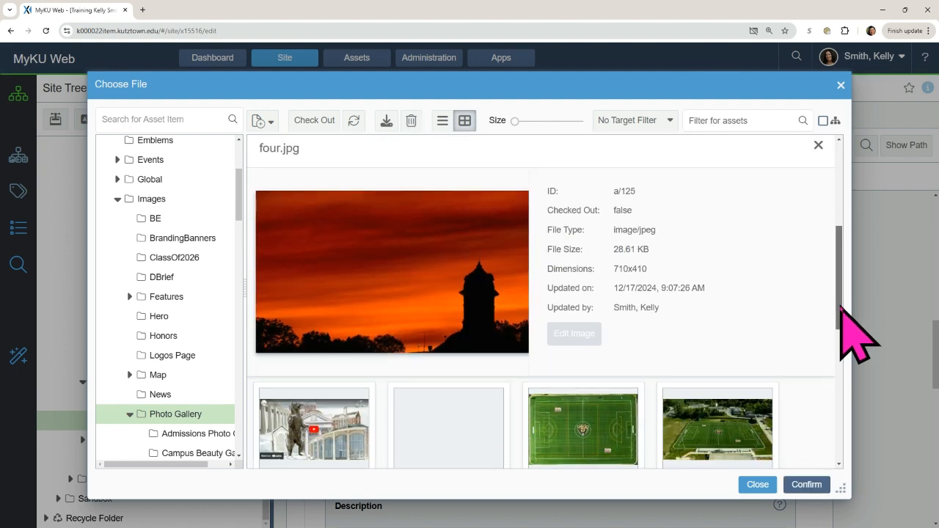
pyautogui.click(804, 487)
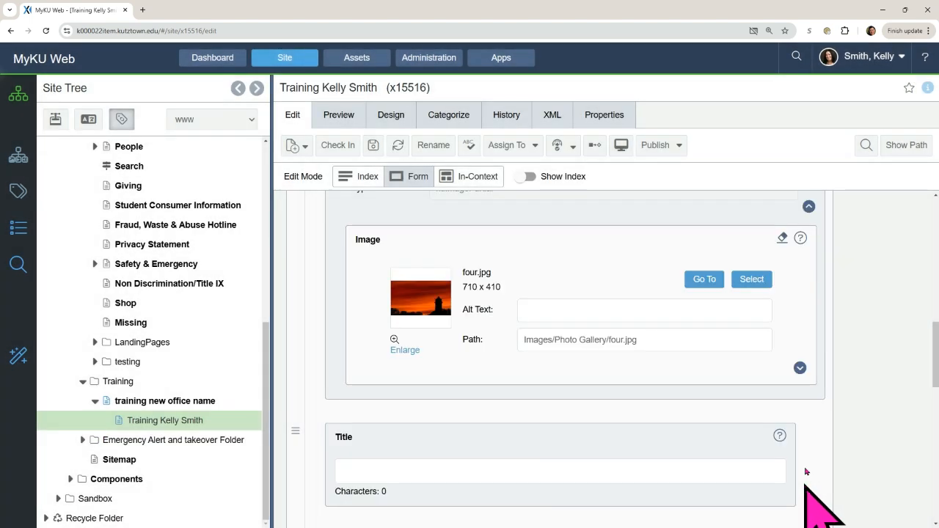
# - Examine the enlarged preview of four.jpg, moving it aside, and close the preview
pyautogui.click(539, 311)
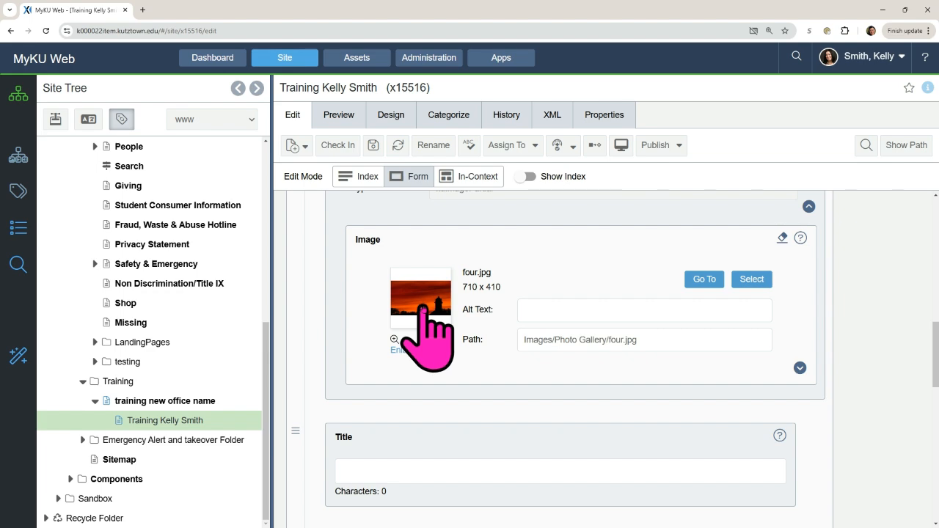
pyautogui.click(423, 305)
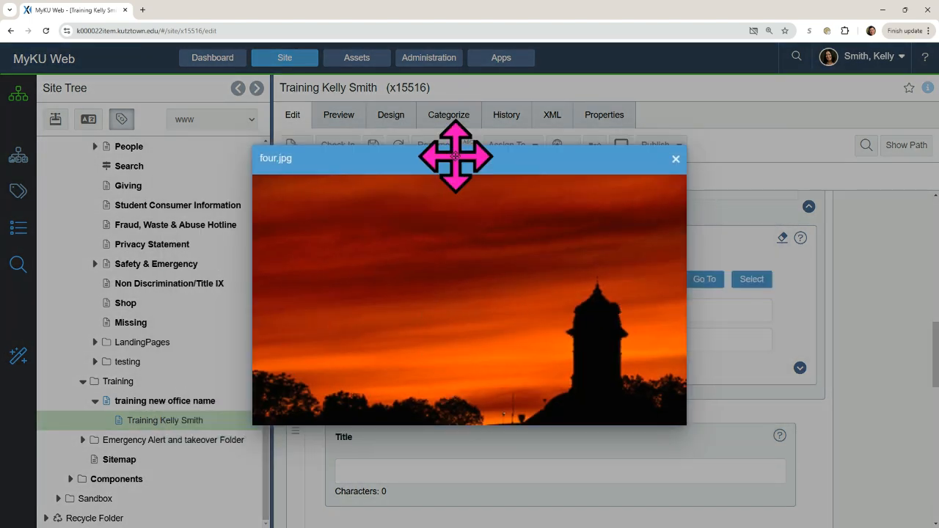
pyautogui.moveTo(449, 155); pyautogui.dragTo(348, 151)
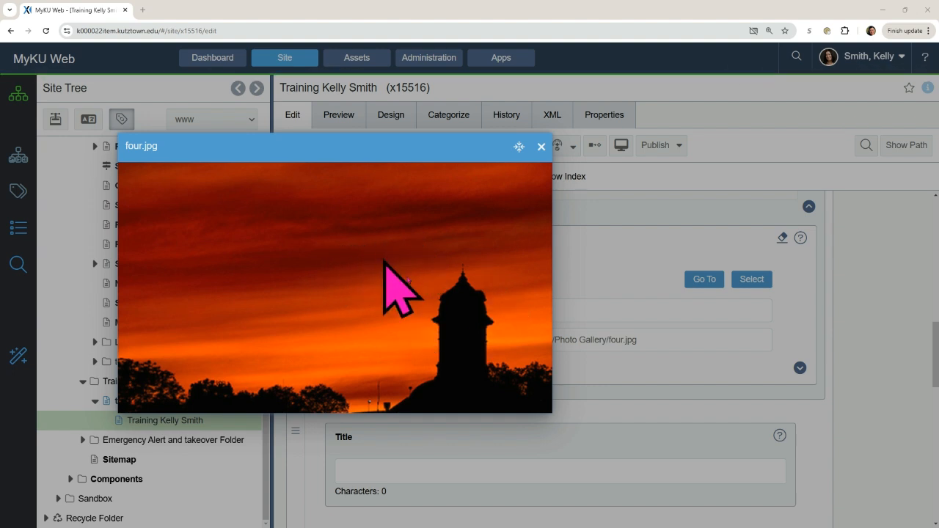
pyautogui.click(541, 150)
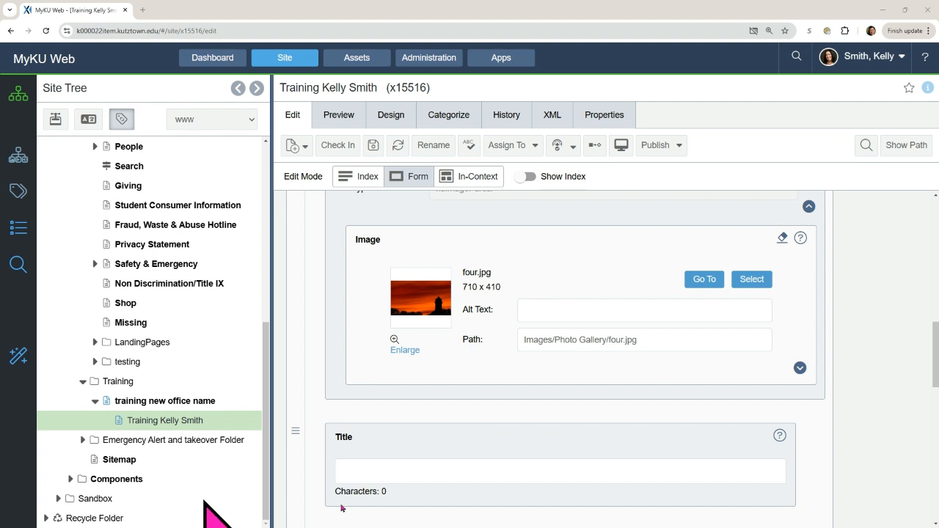
# - Set the image's alt text to "A silhouette of the old main clock tower and treetops in black against a vibrant red sunset sky"
pyautogui.click(548, 312)
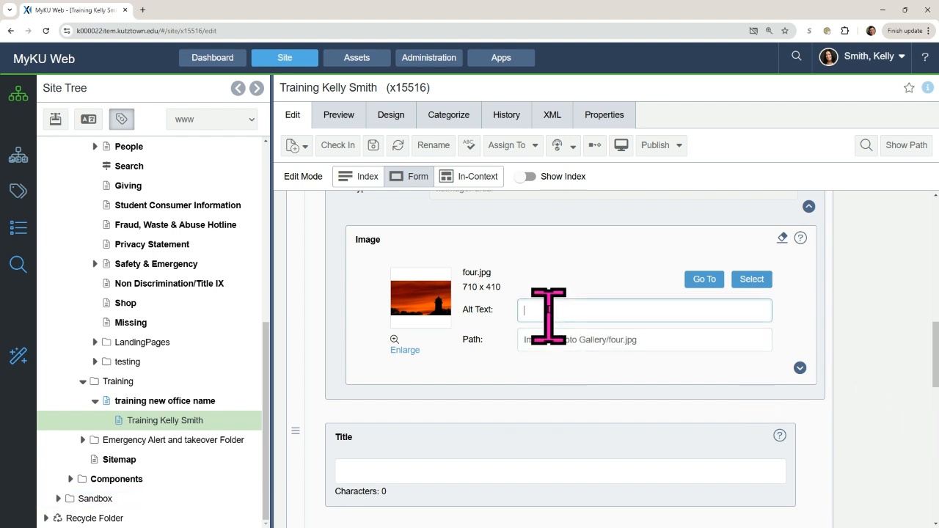
pyautogui.write('A silhouette of the old main clock tower and treetops in black against a vibrant red sunset sky')
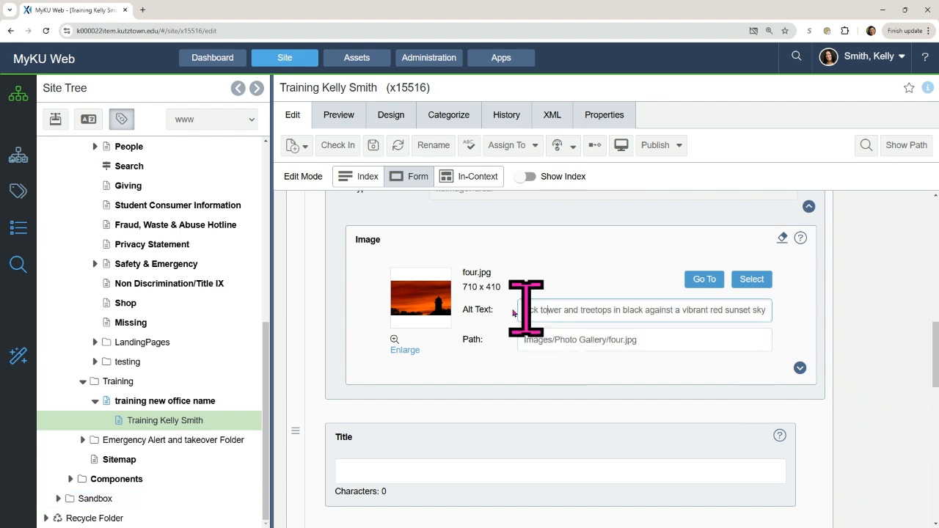
# - Set the media image component's title to "title" and its description to "content"
pyautogui.moveTo(547, 309); pyautogui.dragTo(517, 338)
pyautogui.scroll(-1, 451, 388)
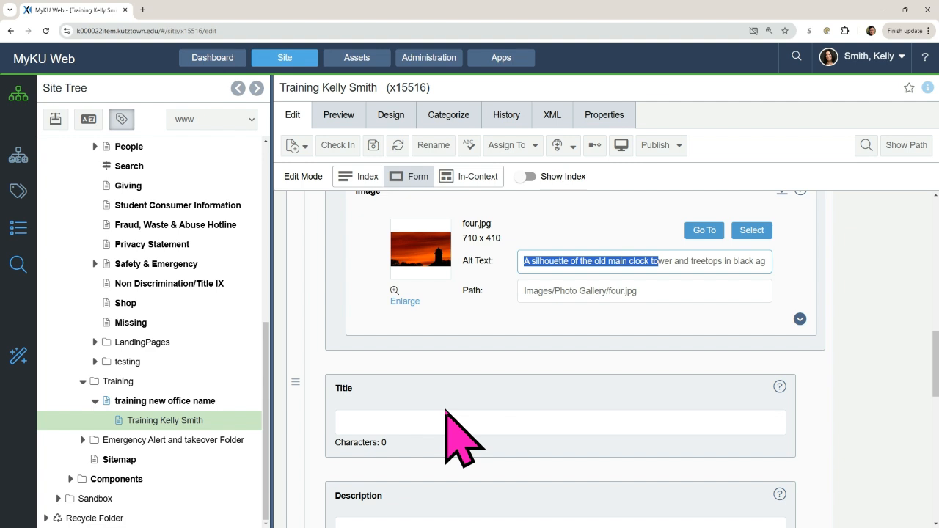
pyautogui.click(425, 422)
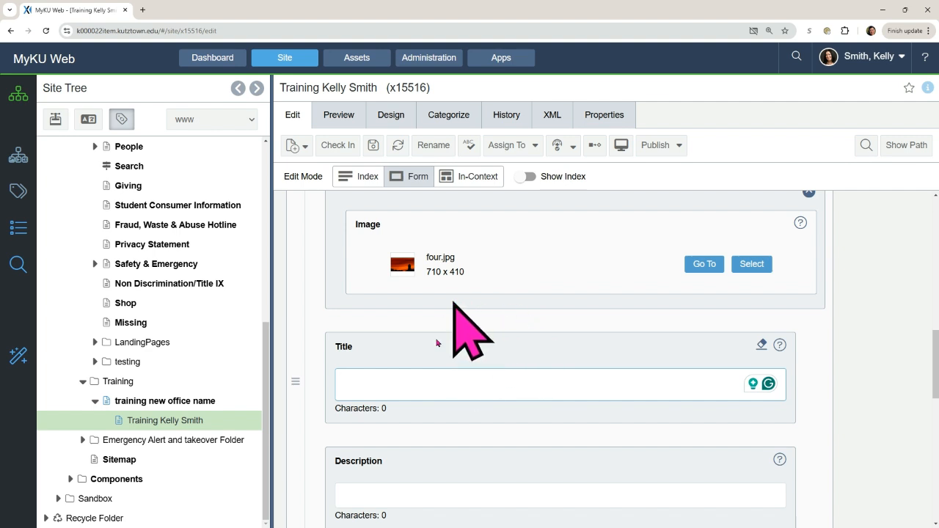
pyautogui.scroll(-1, 400, 367)
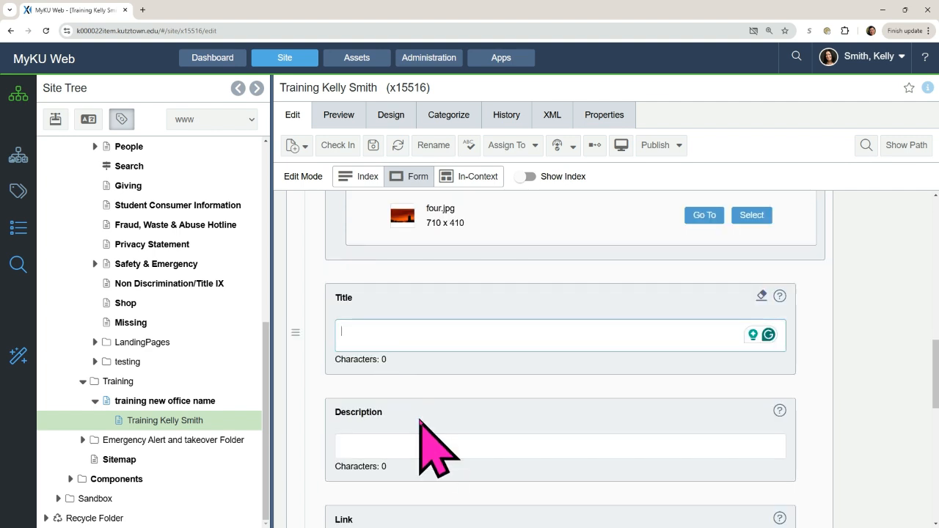
pyautogui.scroll(-1, 430, 396)
pyautogui.scroll(-1, 462, 499)
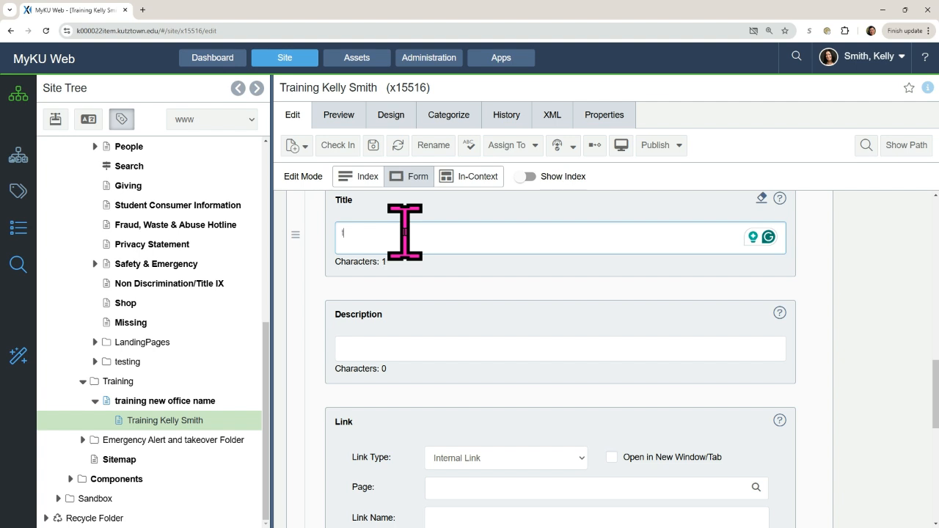
pyautogui.write('e')
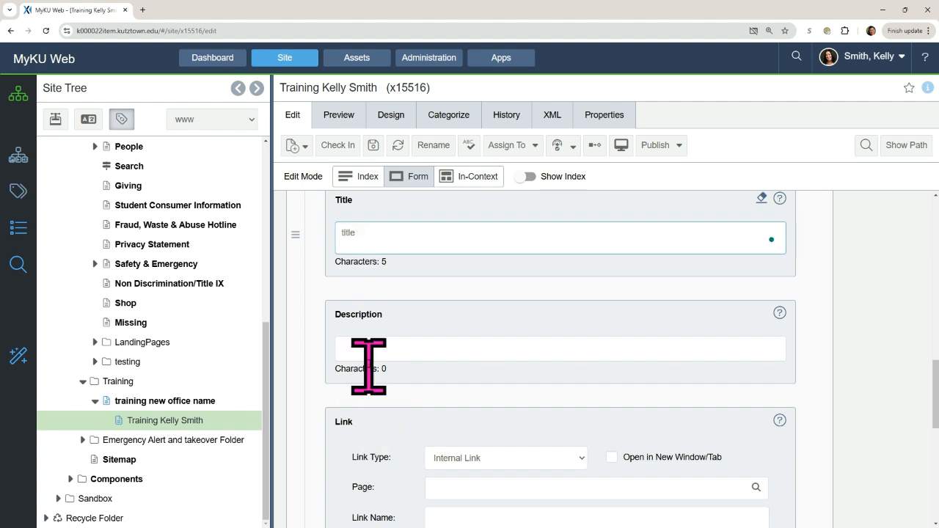
pyautogui.click(370, 350)
pyautogui.write('d')
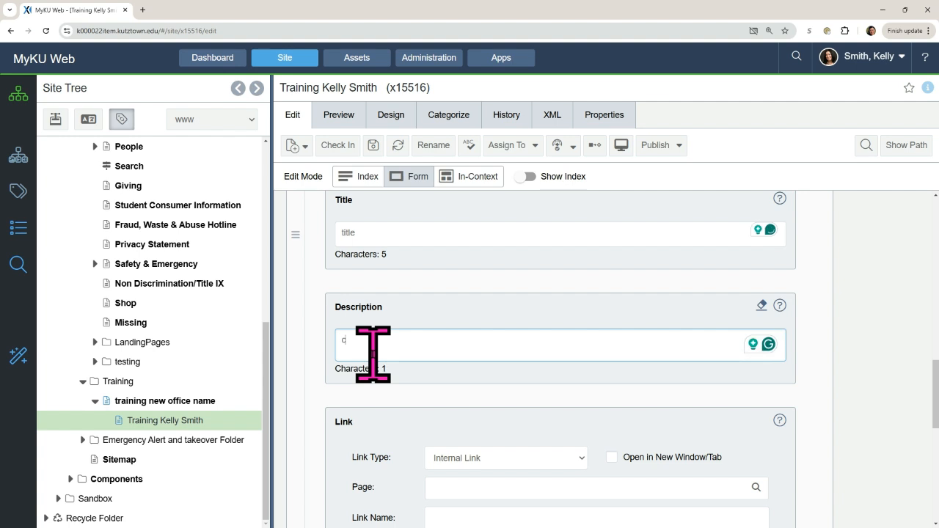
pyautogui.scroll(-1, 455, 344)
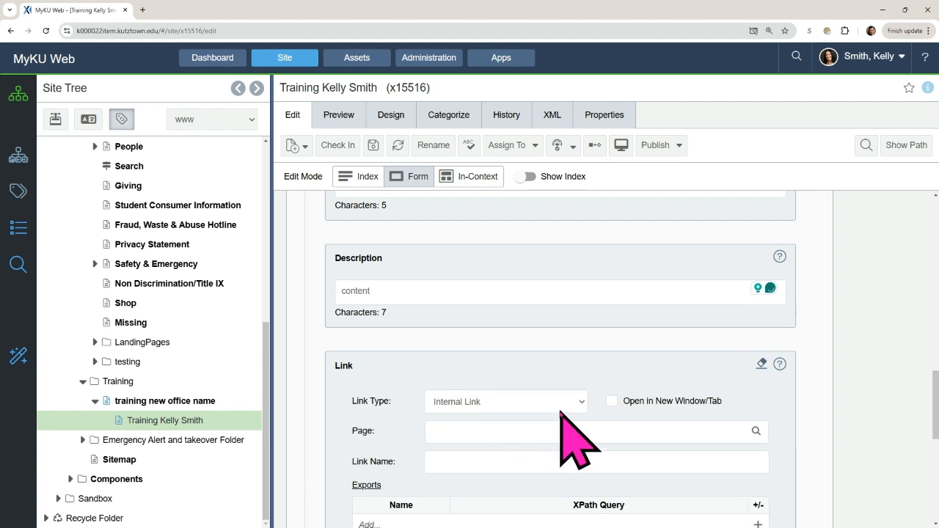
pyautogui.scroll(-1, 536, 404)
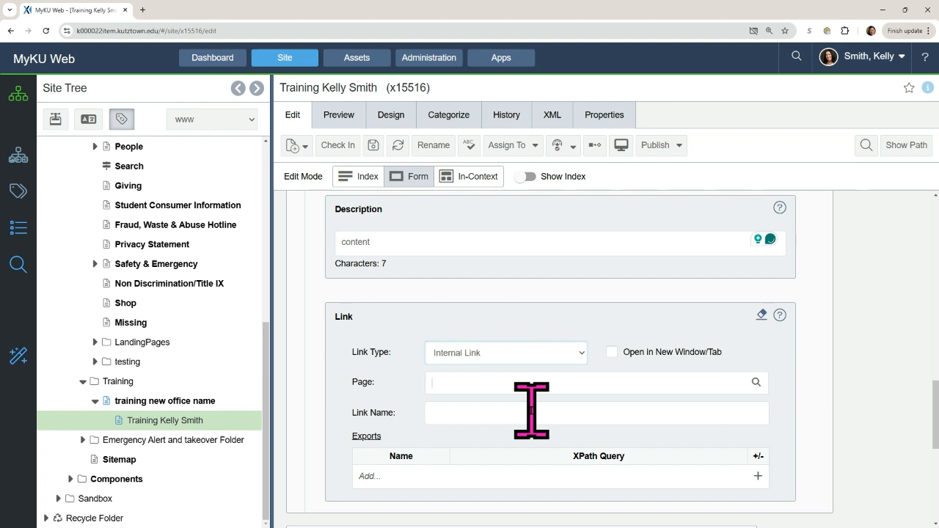
pyautogui.click(525, 355)
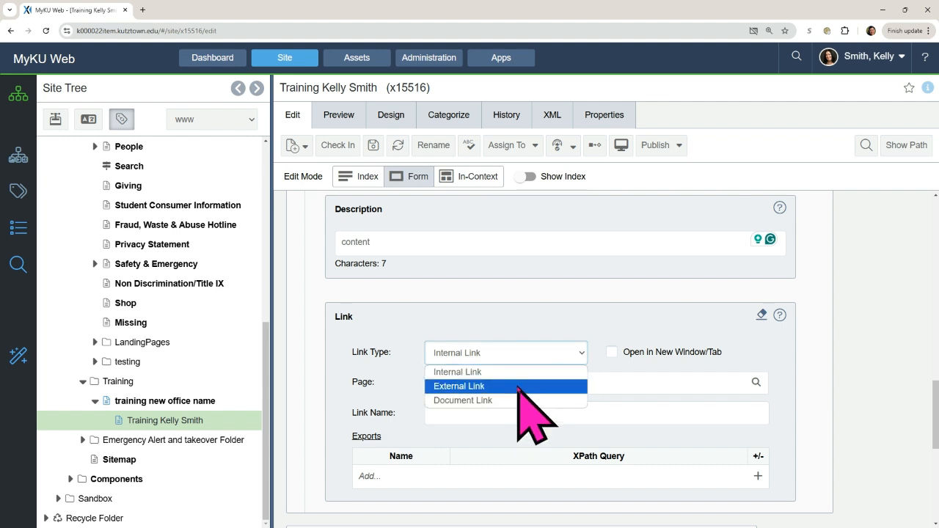
pyautogui.click(518, 387)
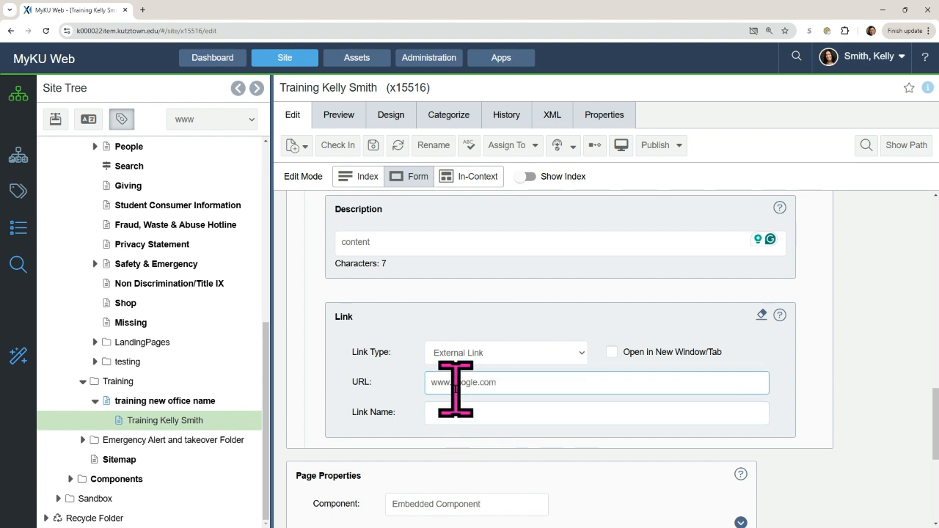
pyautogui.click(456, 412)
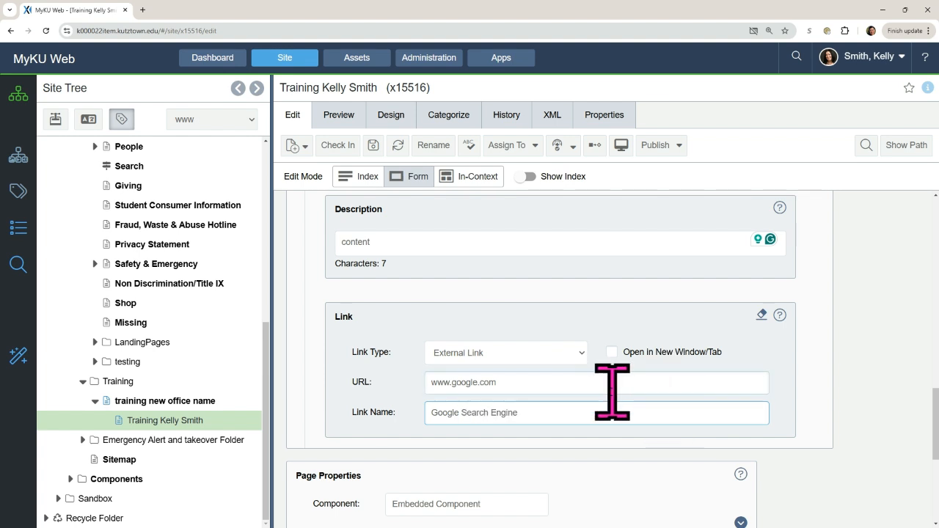
# - Review the filled-in media image component and save the page
pyautogui.scroll(1, 608, 394)
pyautogui.scroll(1, 608, 394)
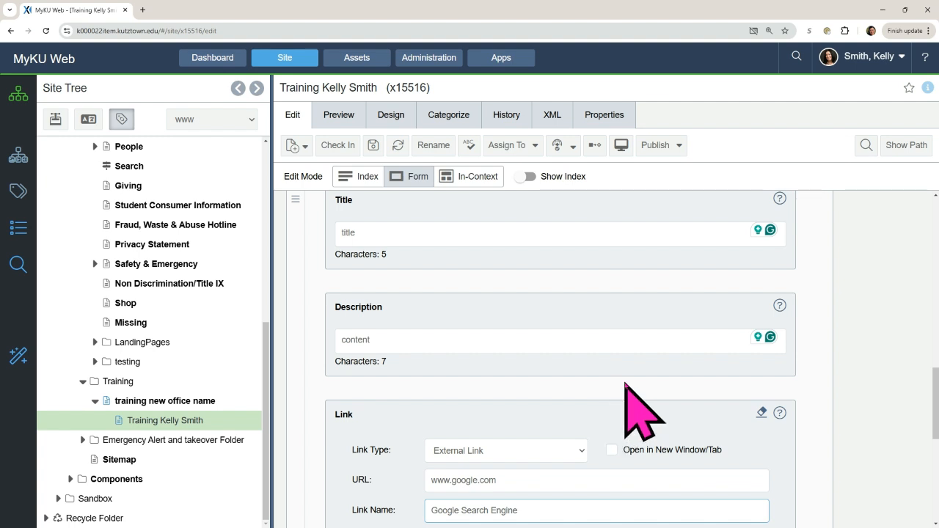
pyautogui.scroll(2, 625, 382)
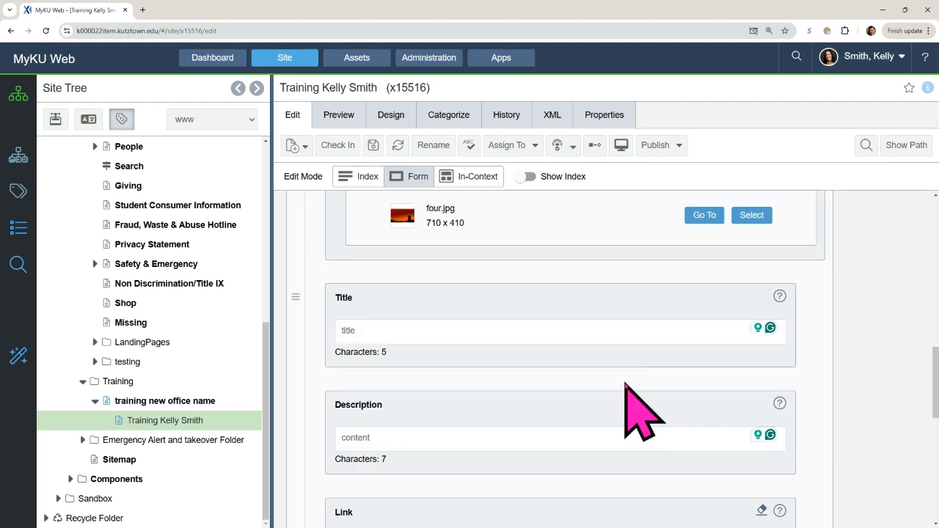
pyautogui.scroll(5, 625, 382)
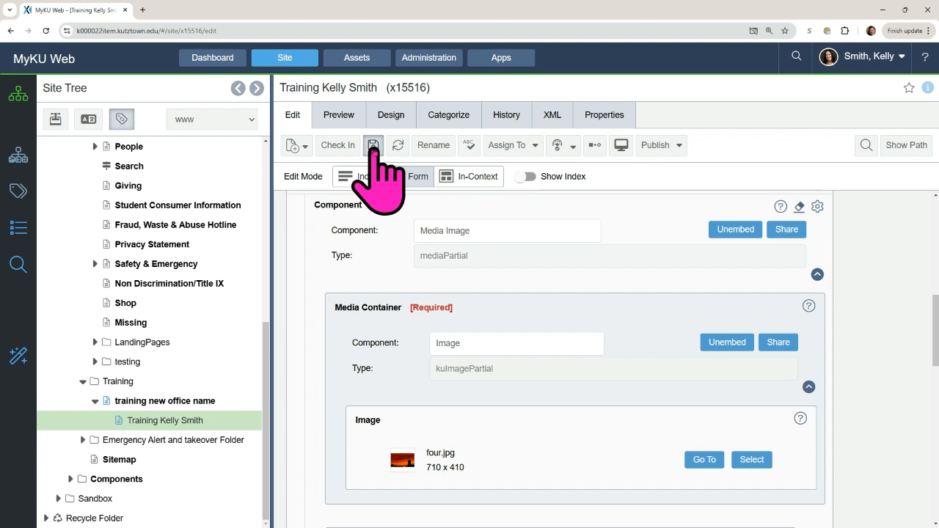
pyautogui.click(374, 144)
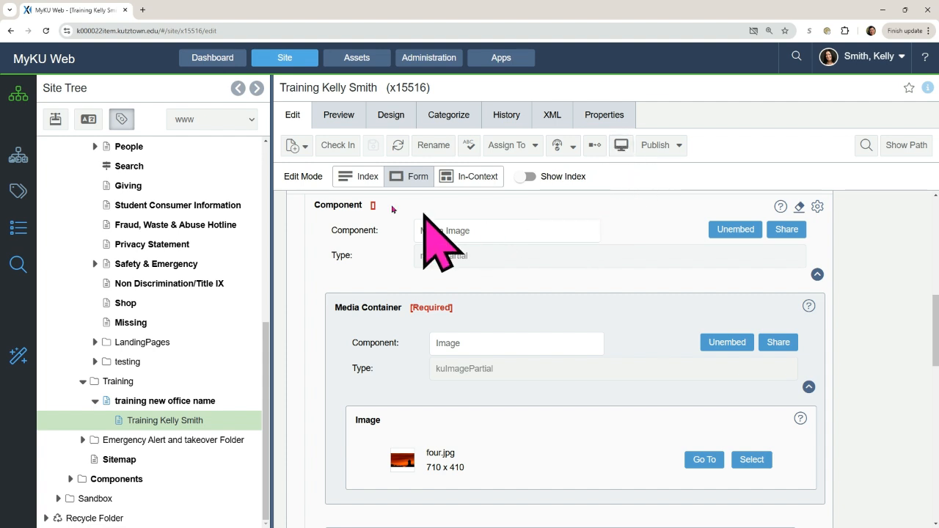
# - Preview the page, examine the image with its title, description and link, and close the preview
pyautogui.click(624, 149)
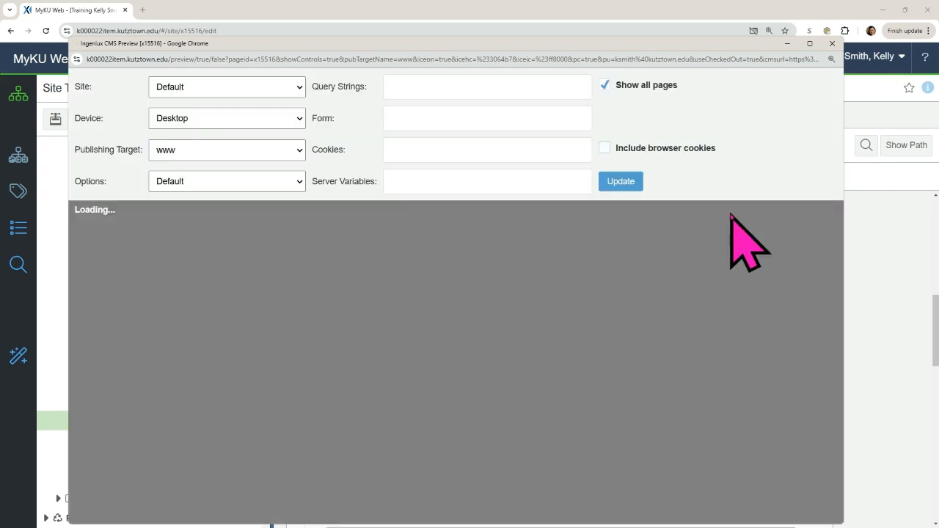
pyautogui.scroll(-5, 742, 245)
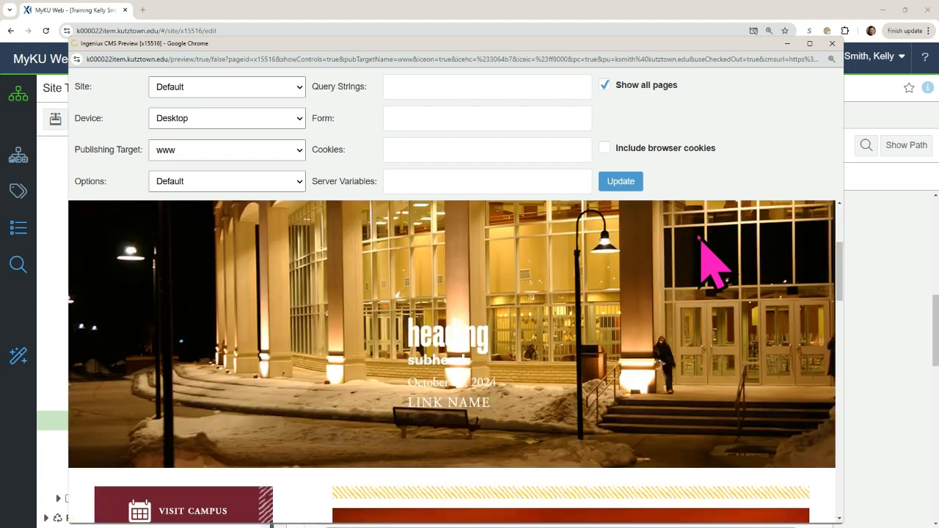
pyautogui.scroll(-3, 700, 243)
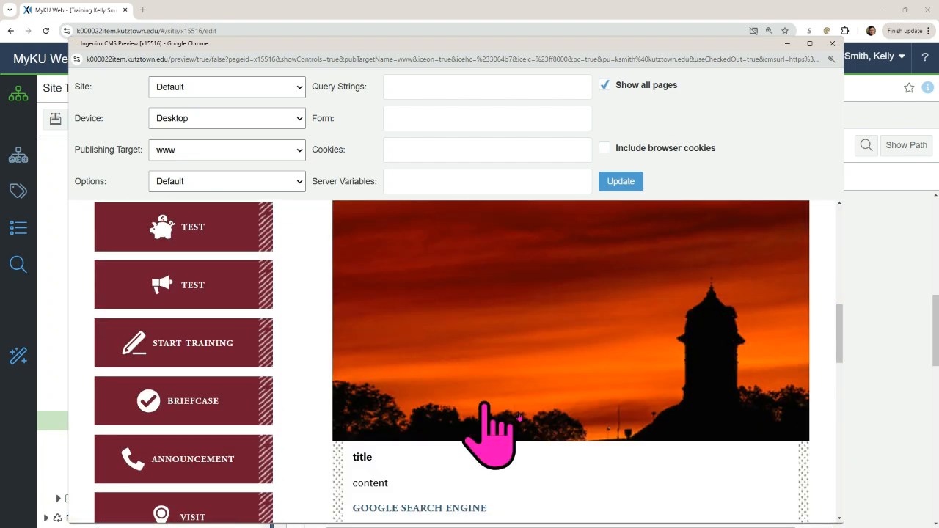
pyautogui.scroll(-2, 591, 326)
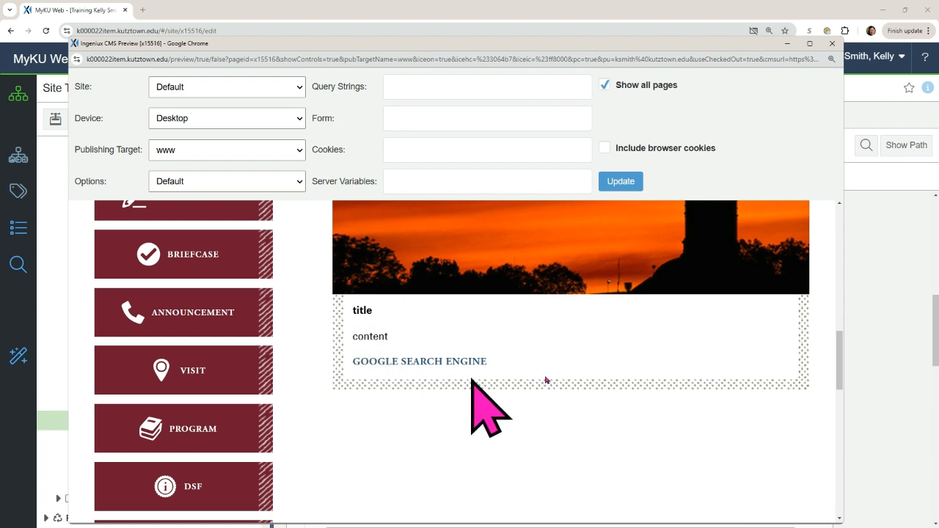
pyautogui.click(833, 45)
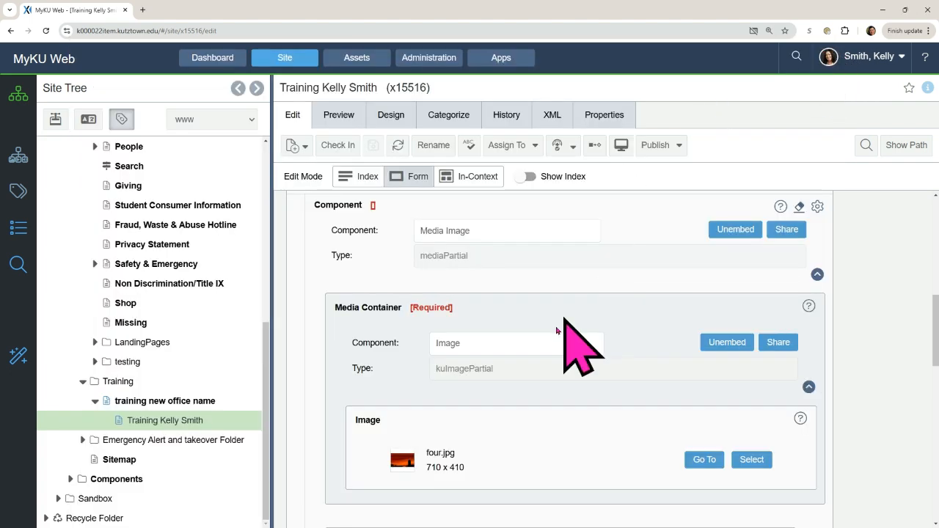
# - Clear the link name and URL from the media image component's link, leaving the link type as External Link
pyautogui.scroll(-3, 561, 345)
pyautogui.scroll(-5, 560, 358)
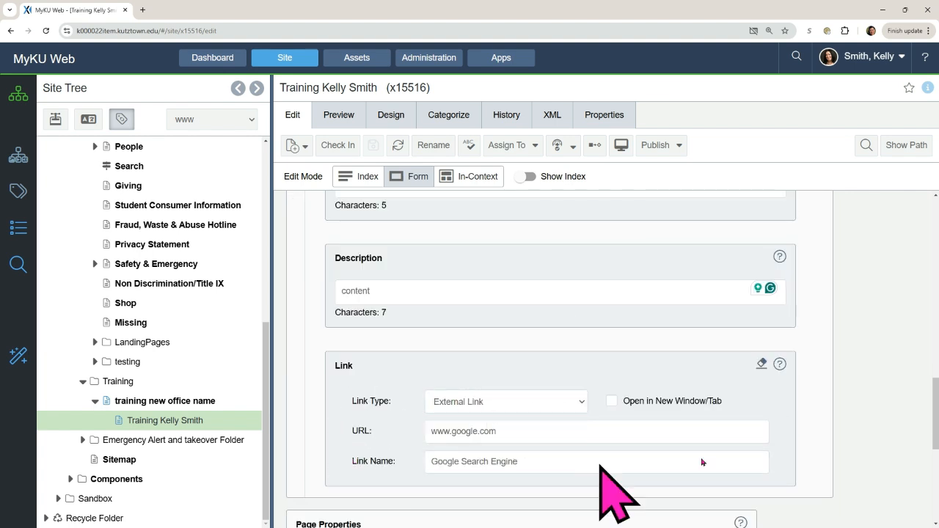
pyautogui.moveTo(542, 470); pyautogui.dragTo(413, 462)
pyautogui.press('BackSpace')
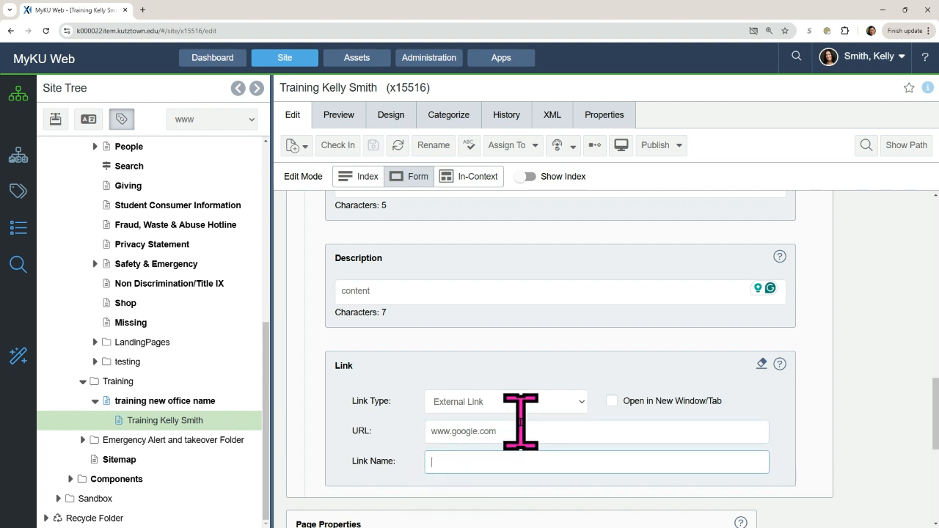
pyautogui.moveTo(478, 430); pyautogui.dragTo(360, 430)
pyautogui.press('BackSpace')
pyautogui.click(523, 404)
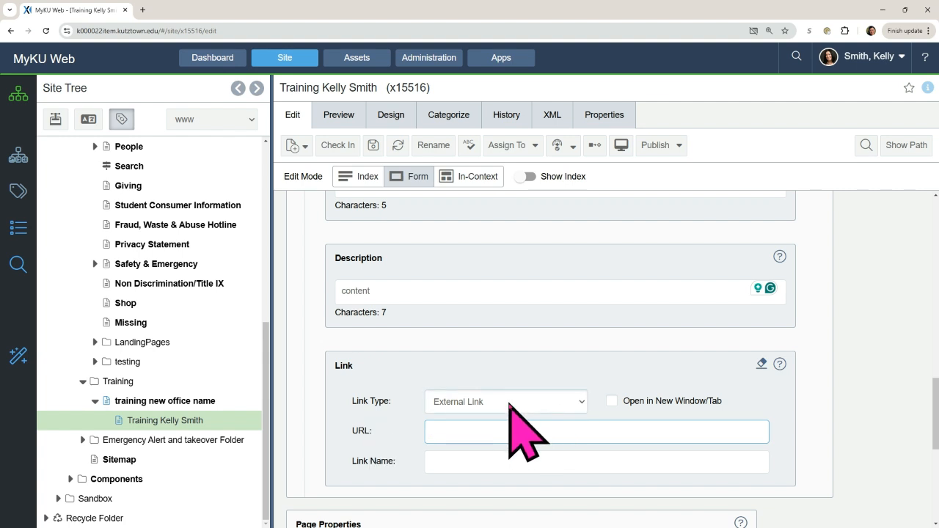
pyautogui.click(481, 363)
# - Clear the media image component's description and title
pyautogui.moveTo(400, 291); pyautogui.dragTo(292, 291)
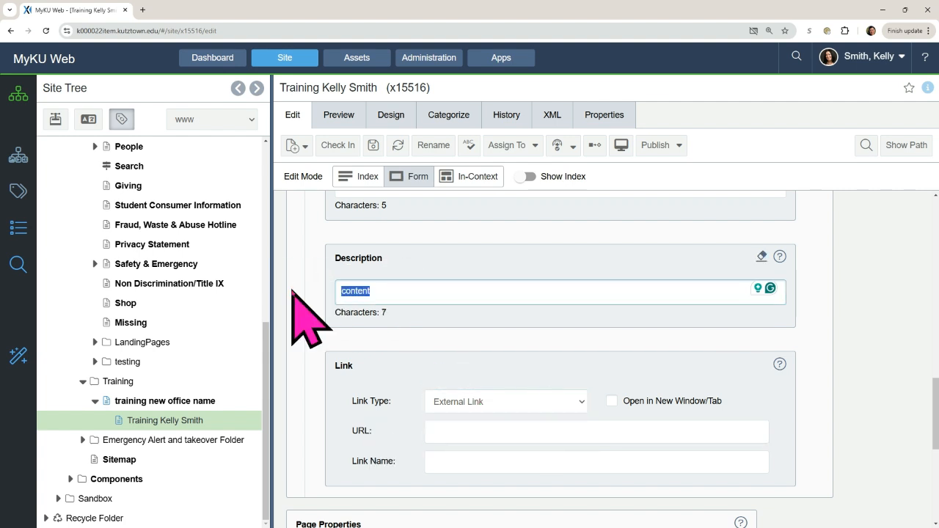
pyautogui.click(432, 302)
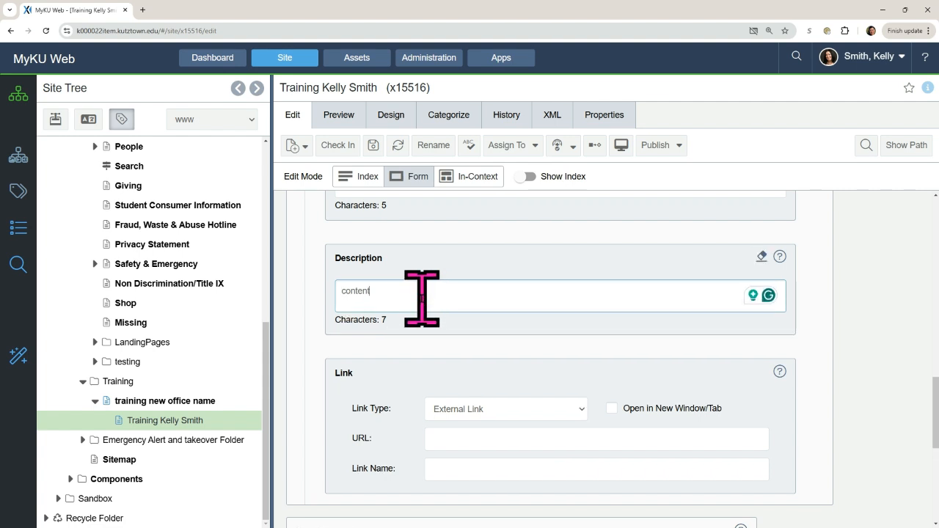
pyautogui.moveTo(419, 294); pyautogui.dragTo(314, 298)
pyautogui.scroll(2, 469, 297)
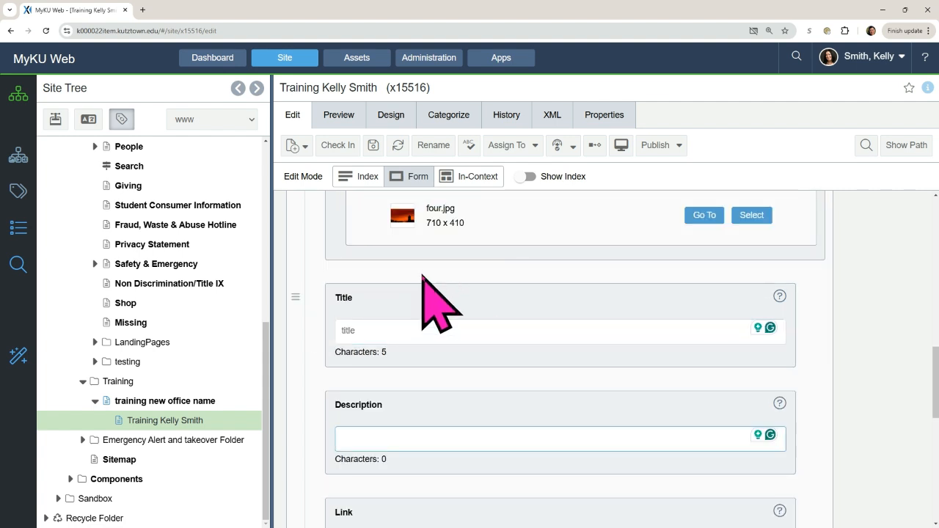
pyautogui.scroll(1, 440, 279)
pyautogui.doubleClick(394, 378)
pyautogui.press('BackSpace')
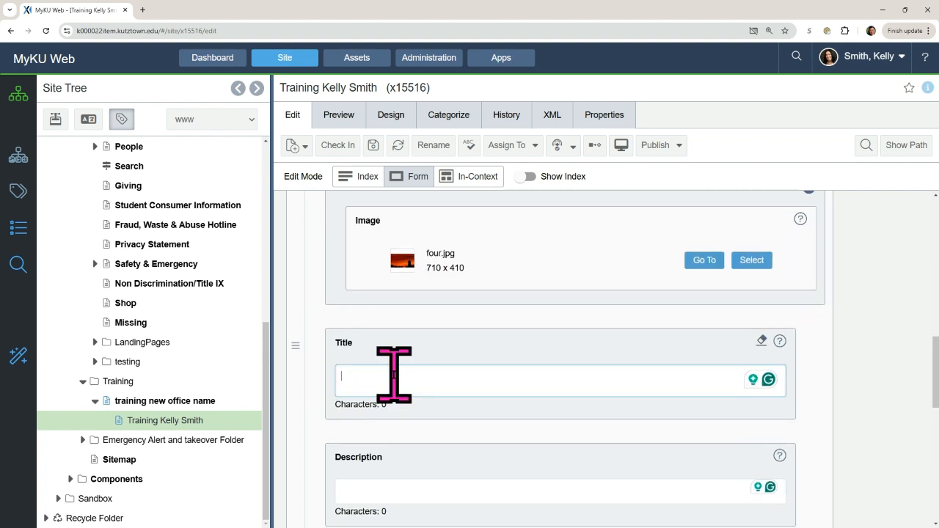
# - Preview the page to check the image without accompanying text, close the preview, and return to the component's settings
pyautogui.click(622, 145)
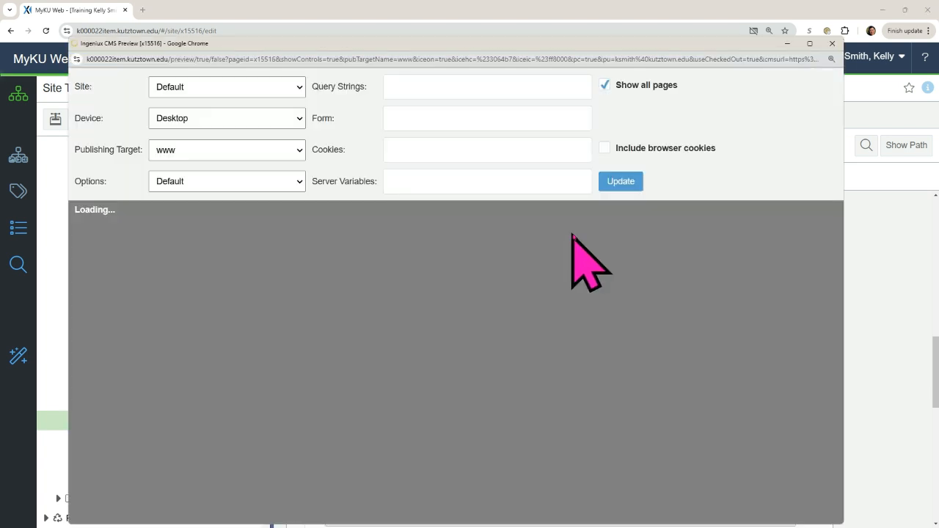
pyautogui.scroll(-7, 710, 258)
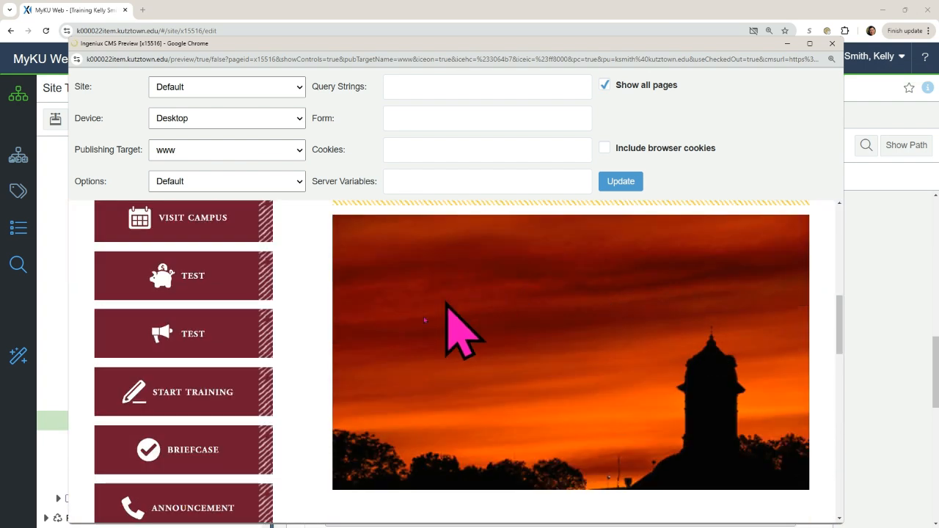
pyautogui.scroll(-2, 459, 358)
pyautogui.scroll(3, 463, 367)
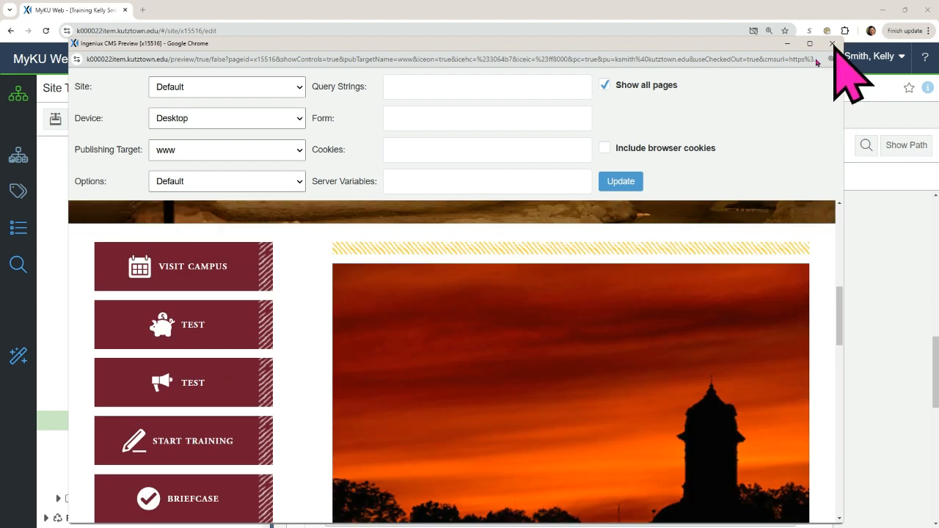
pyautogui.click(831, 43)
pyautogui.scroll(3, 580, 308)
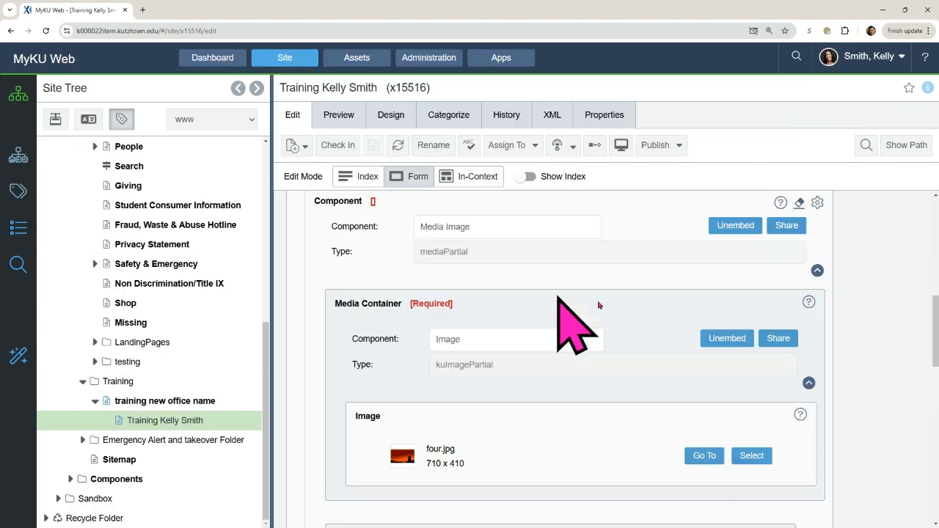
pyautogui.scroll(1, 881, 316)
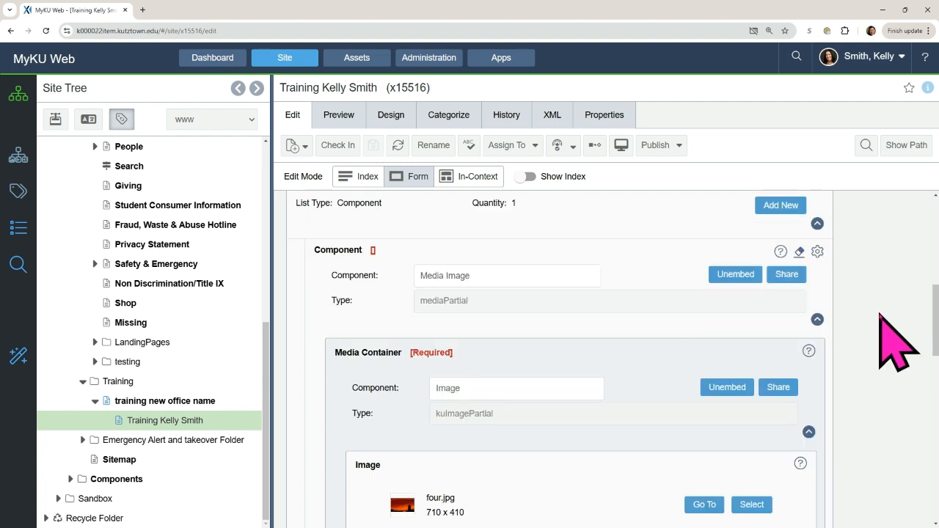